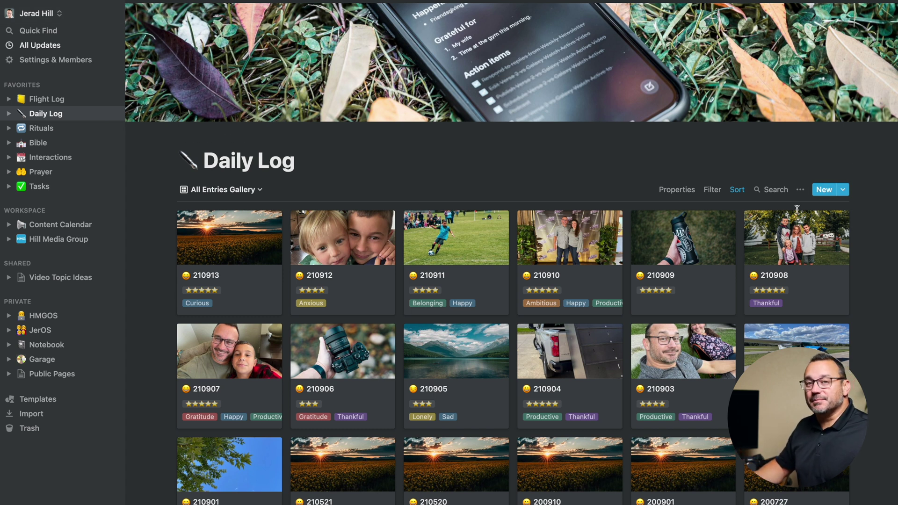
Step: Show the Daily Log's new-entry templates via the chevron beside the New button
click(844, 190)
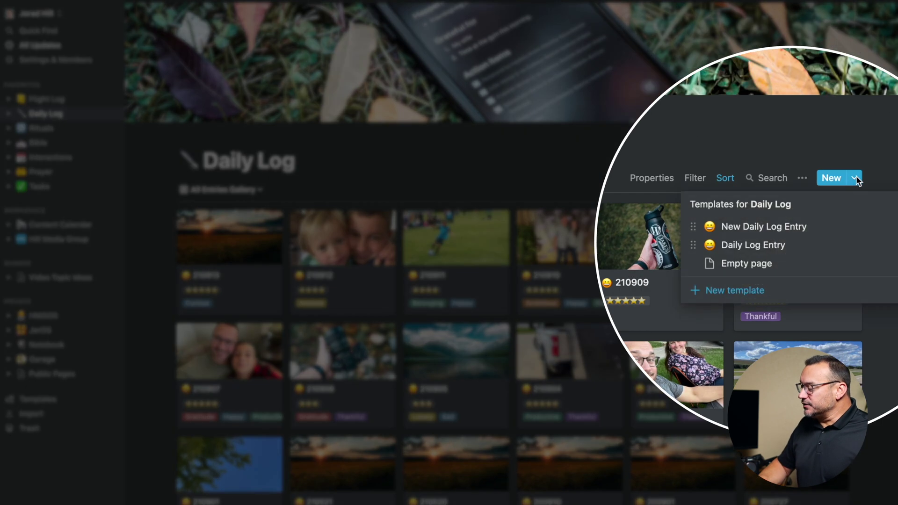
Step: Create a New Daily Log Entry from the template, open it as a full page, and title it 210914
click(765, 229)
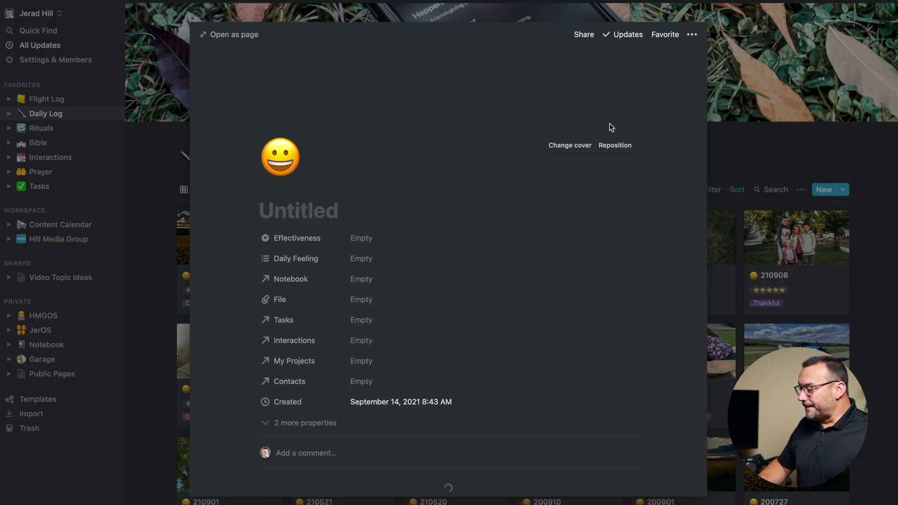
click(692, 35)
click(243, 37)
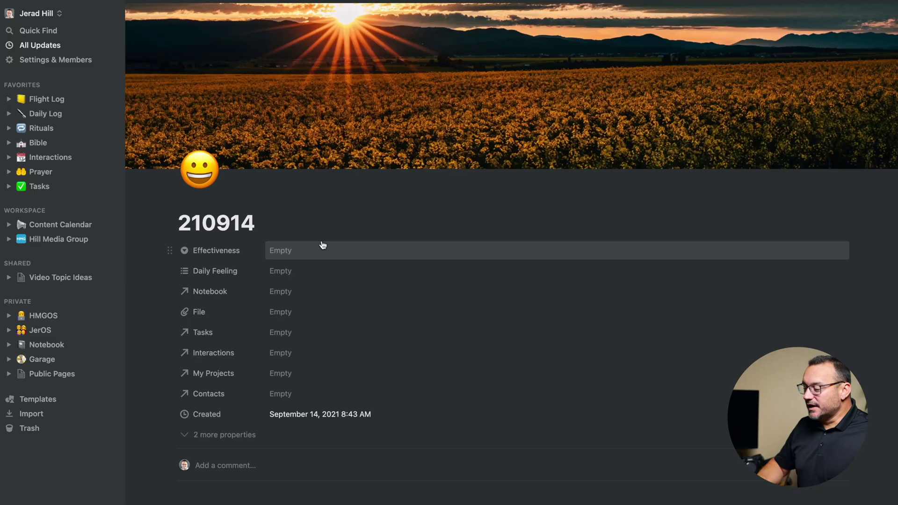
scroll(362, 258, down, 3)
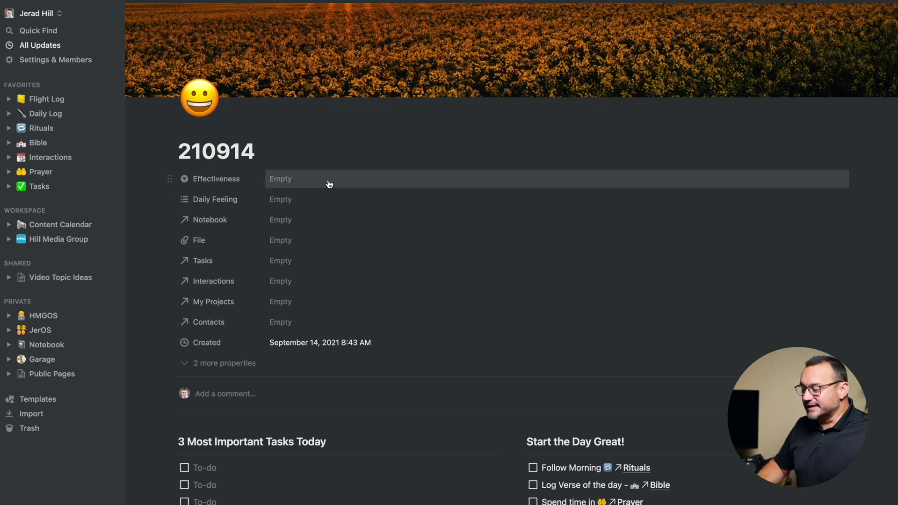
scroll(330, 184, up, 1)
click(287, 183)
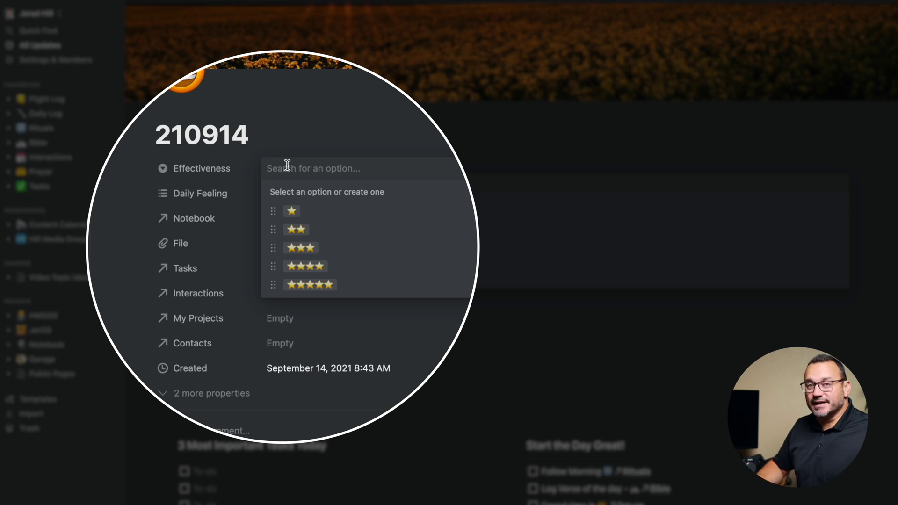
click(311, 129)
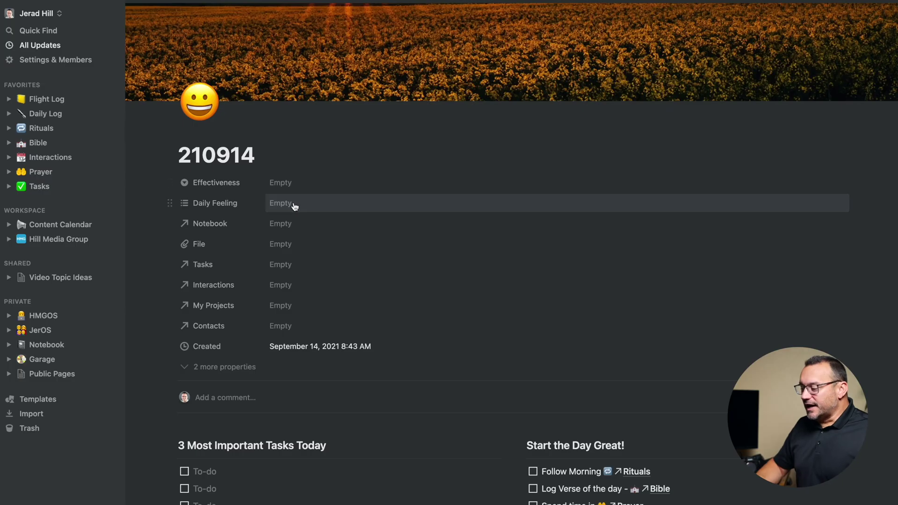
click(295, 207)
scroll(339, 231, down, 3)
scroll(339, 231, up, 2)
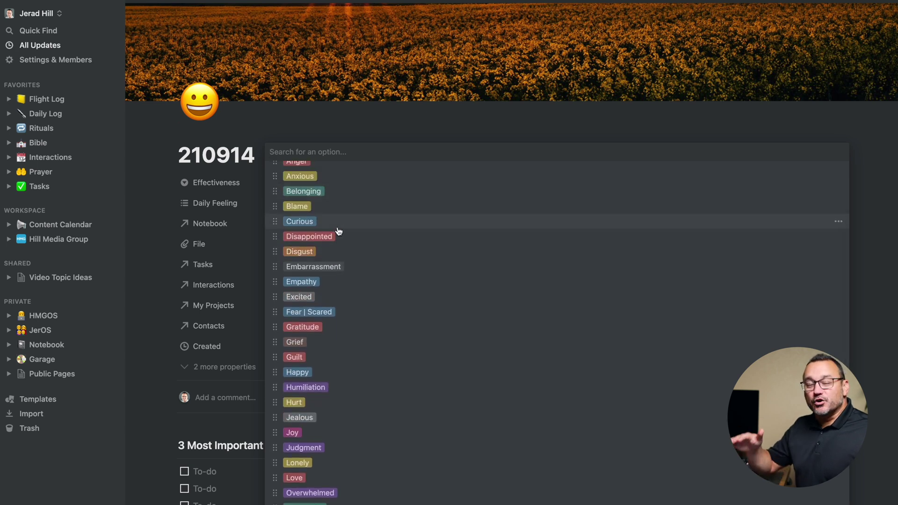
scroll(339, 231, up, 2)
scroll(327, 243, down, 2)
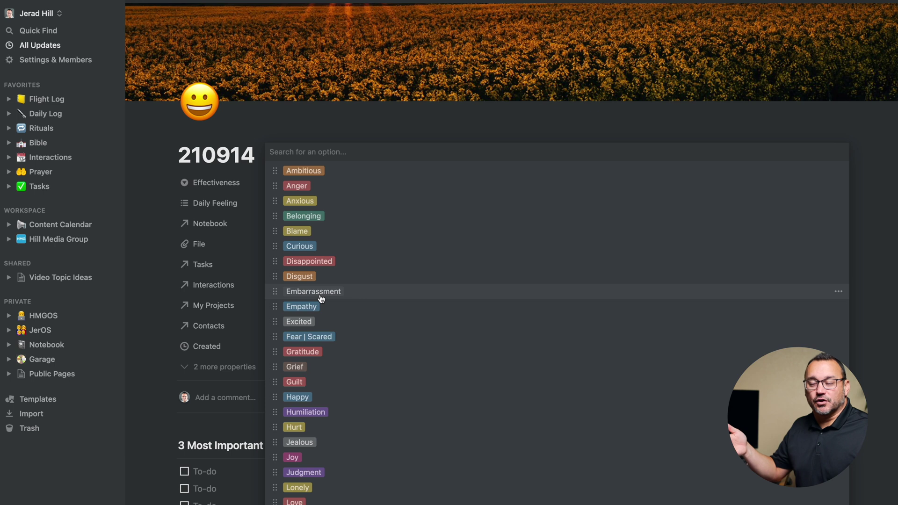
click(159, 194)
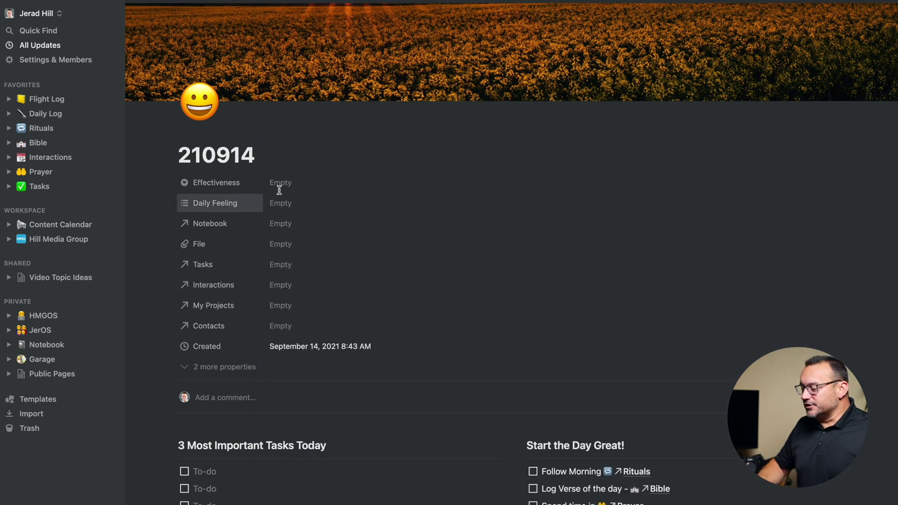
scroll(350, 230, down, 2)
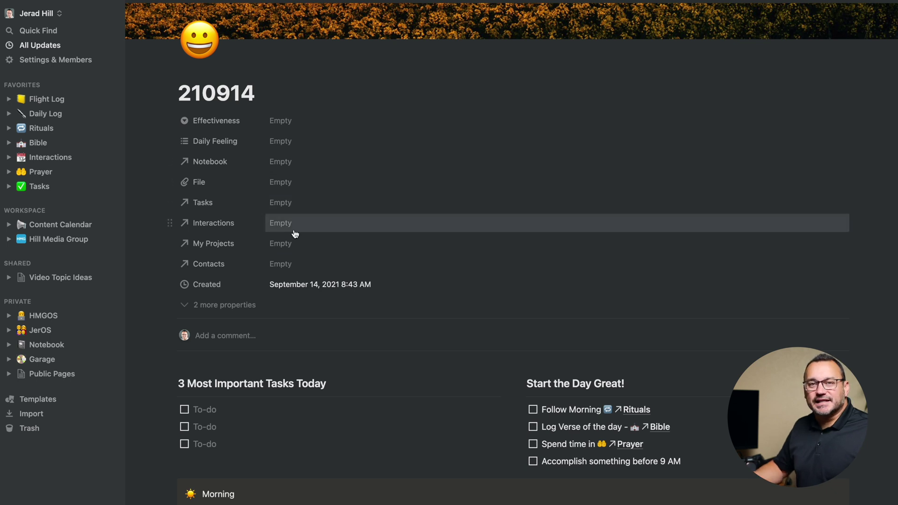
scroll(294, 233, down, 7)
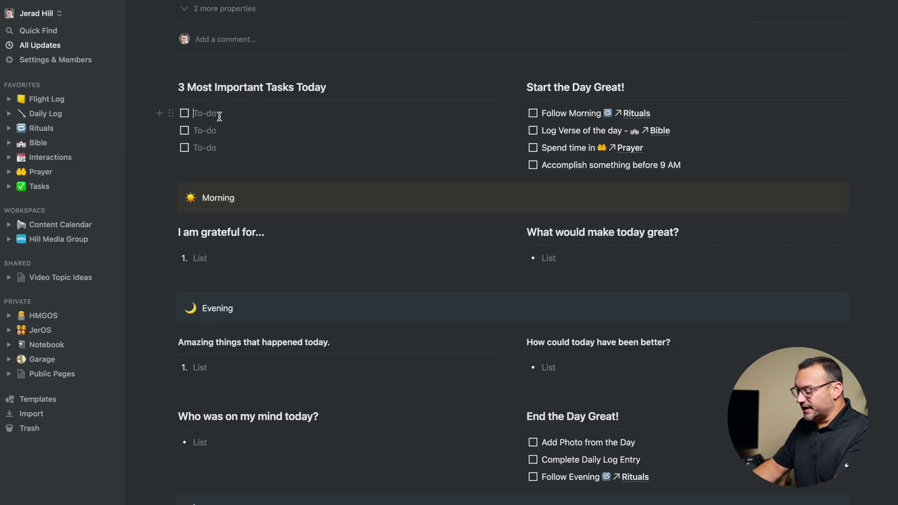
Step: Enter the three top tasks: Film Videos, Meeting with SJO and Flight Training
text(Film Videos)
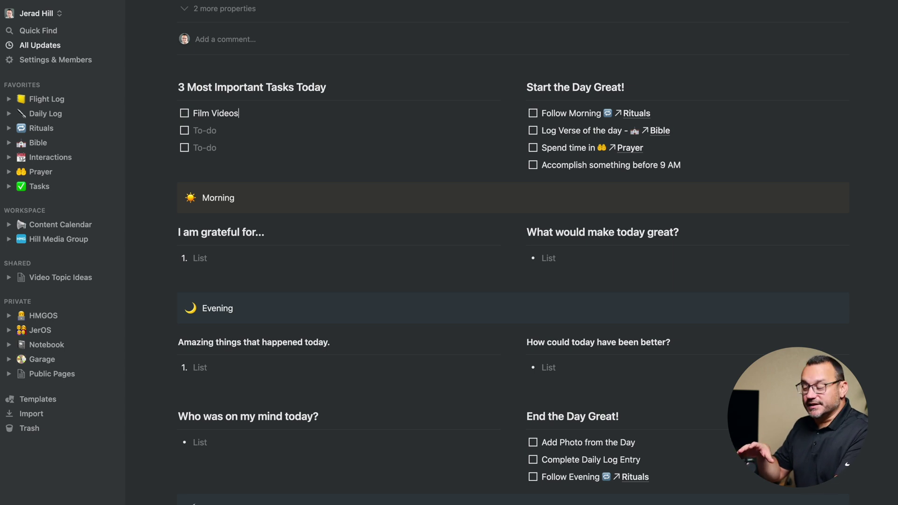
click(205, 133)
text(W)
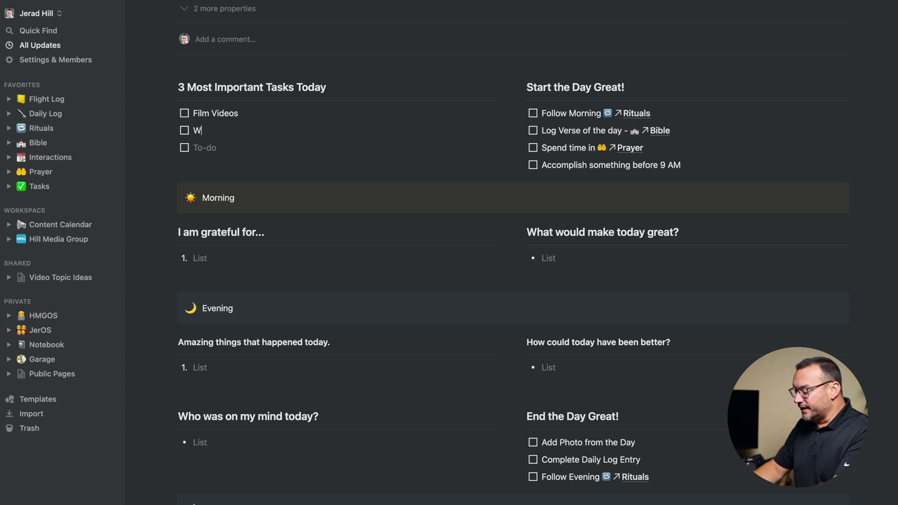
key(BackSpace)
text(Meeting with SJO)
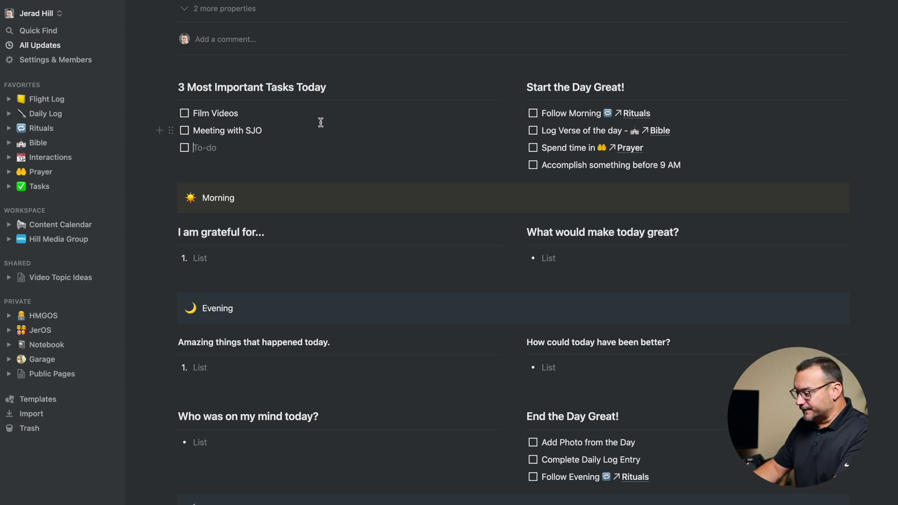
text(Flight Training)
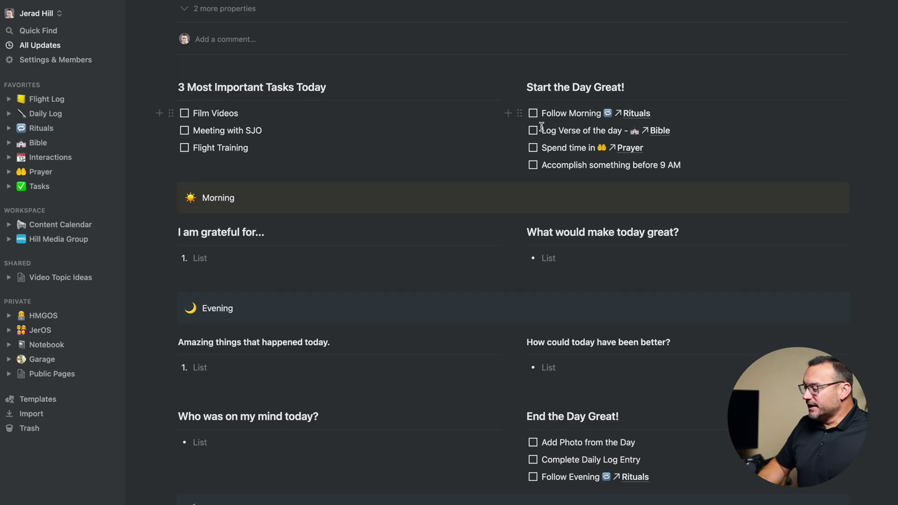
scroll(533, 117, down, 1)
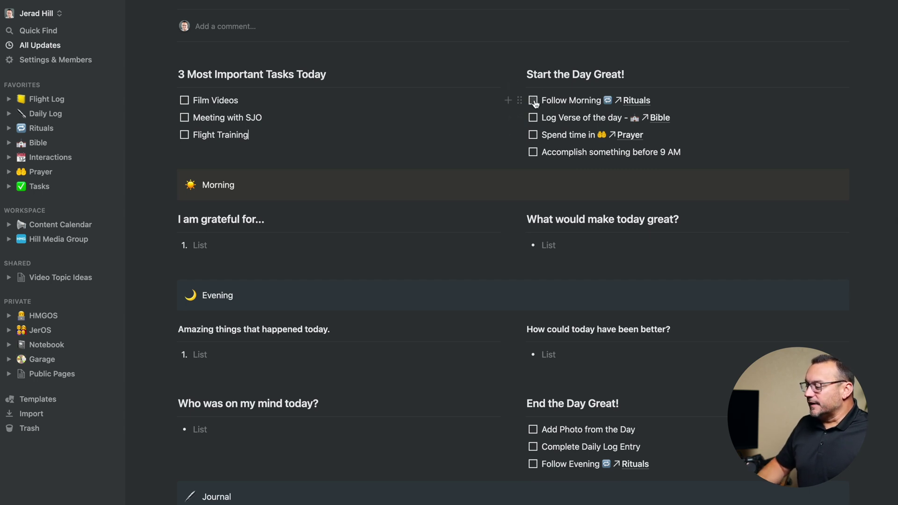
Step: Check off Follow Morning Rituals, Log Verse of the day, Spend time in Prayer and Accomplish something before 9 AM
click(533, 101)
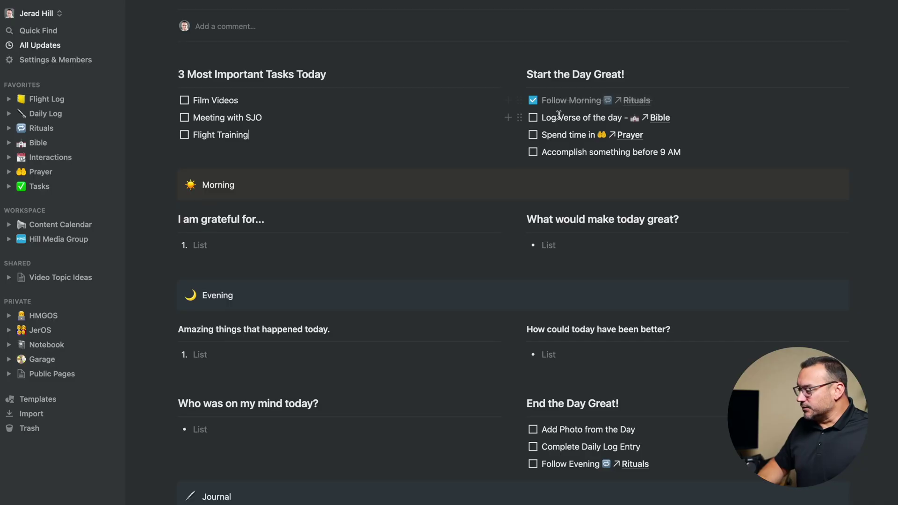
click(534, 118)
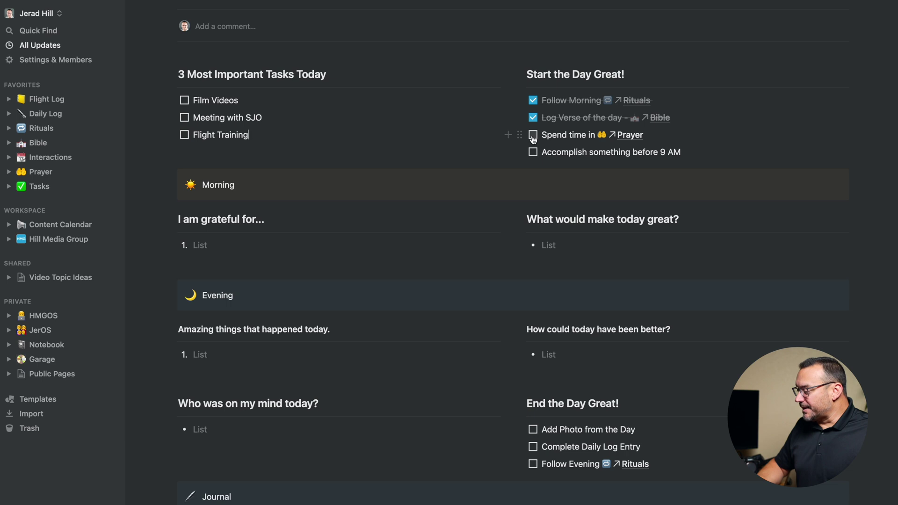
click(533, 136)
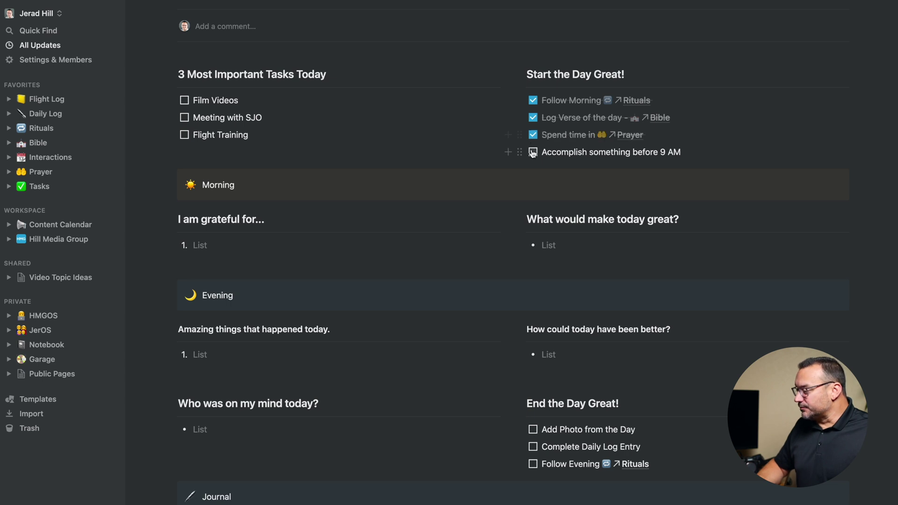
click(533, 154)
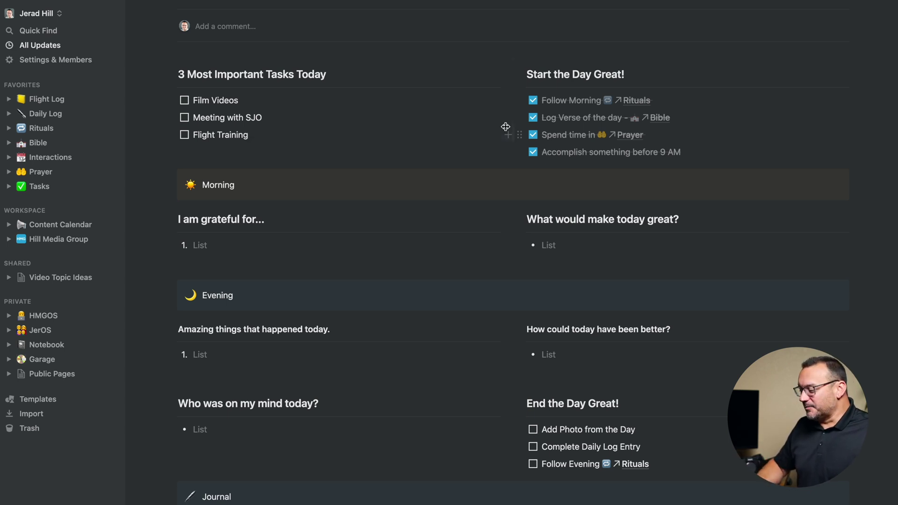
scroll(423, 182, down, 3)
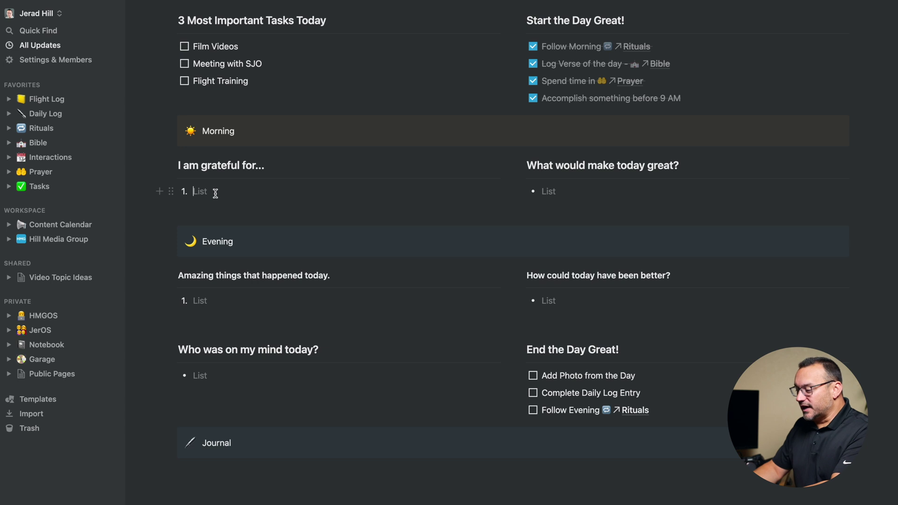
Step: Write 'Chatting with kids as I drove them to school.' and bullets 'Was productive' and 'Great flight training'
text(Chatting with kids as I drove them to school.)
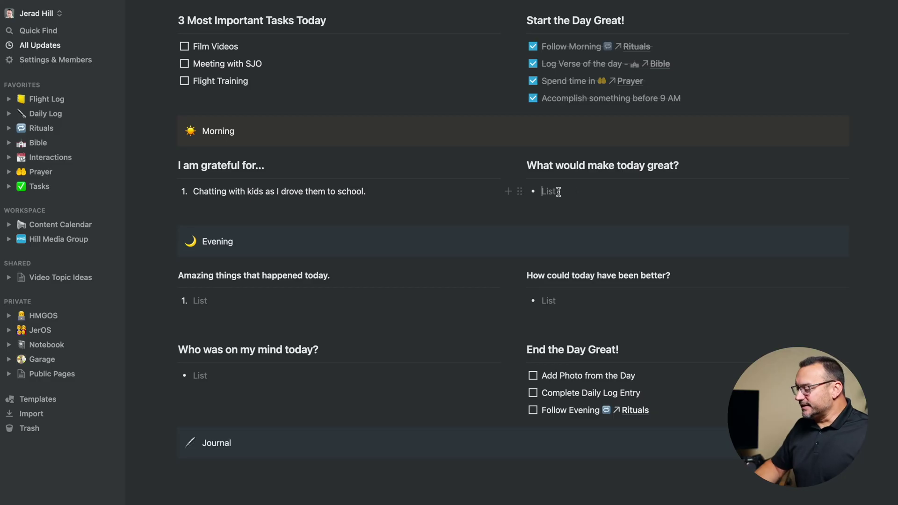
text(Was productive.)
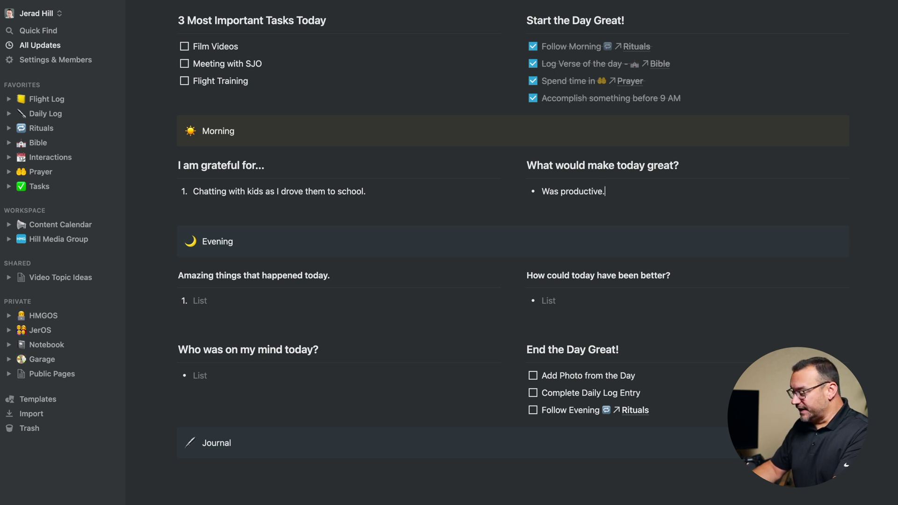
key(Return)
text(Great flight training.)
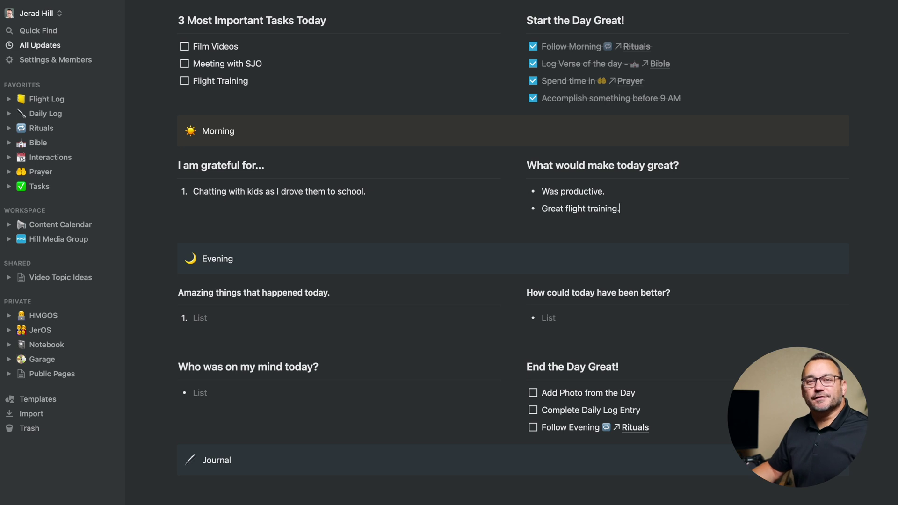
Step: Turn the block under Journal into a bulleted list with /bul, then go back to Daily Log
scroll(544, 178, up, 2)
scroll(544, 178, down, 3)
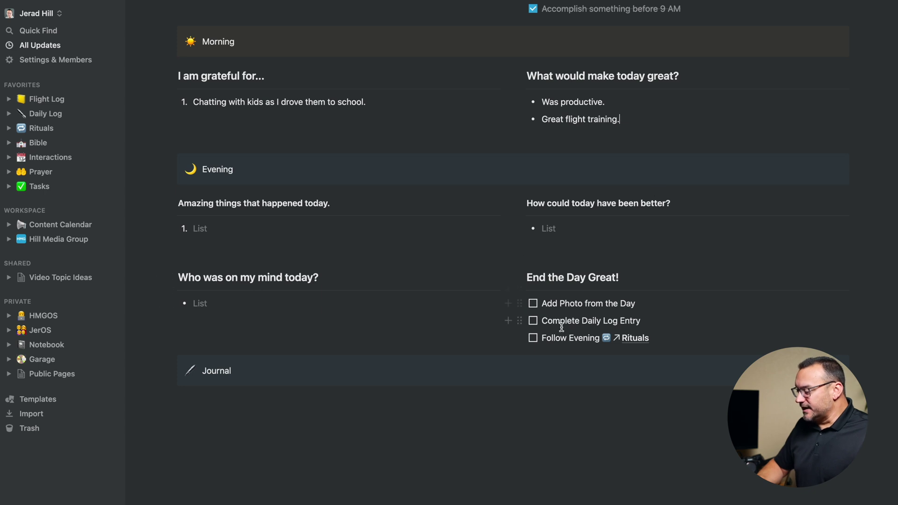
scroll(369, 407, down, 1)
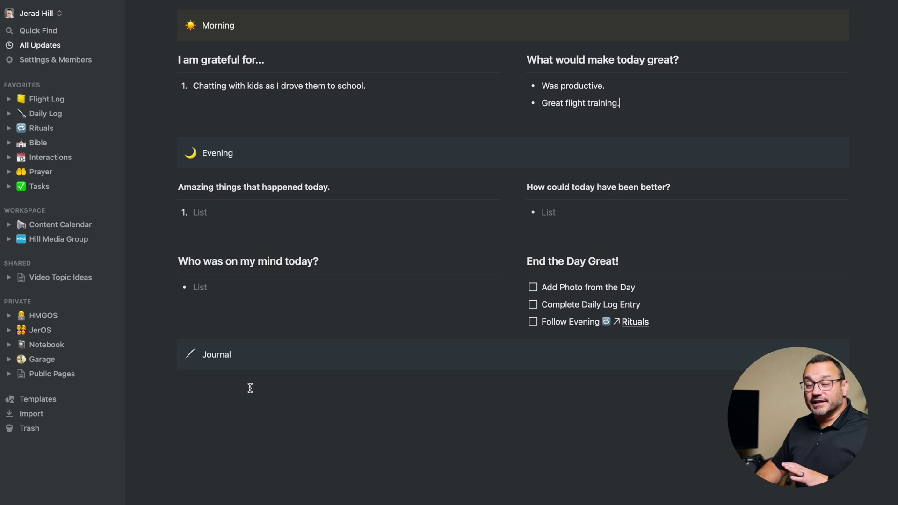
click(191, 380)
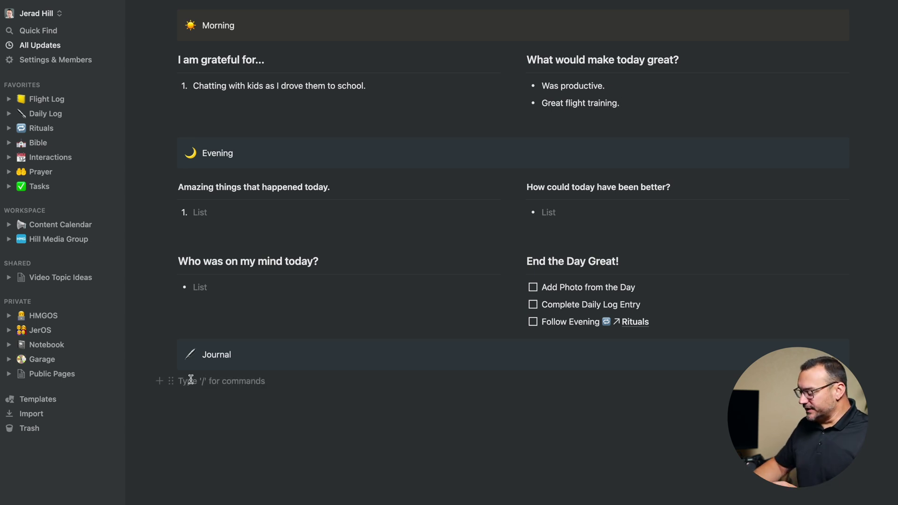
text(/bul)
key(Return)
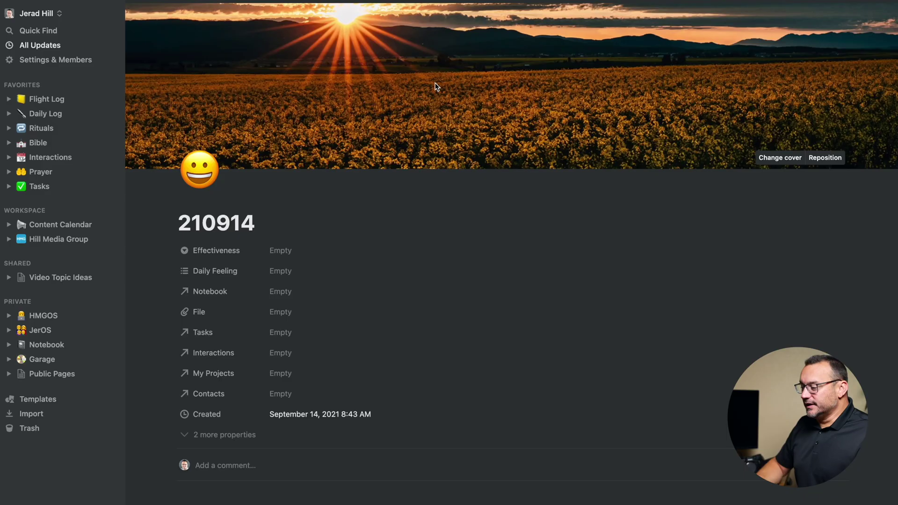
click(63, 115)
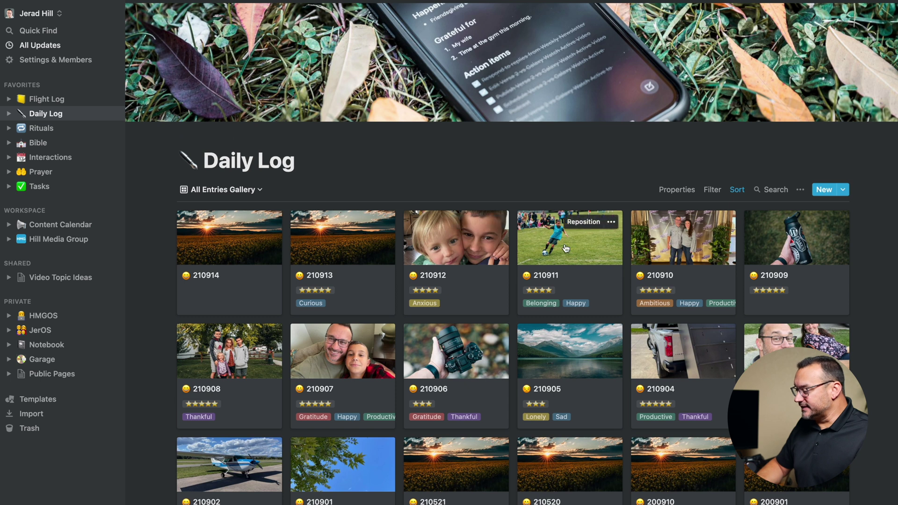
click(772, 250)
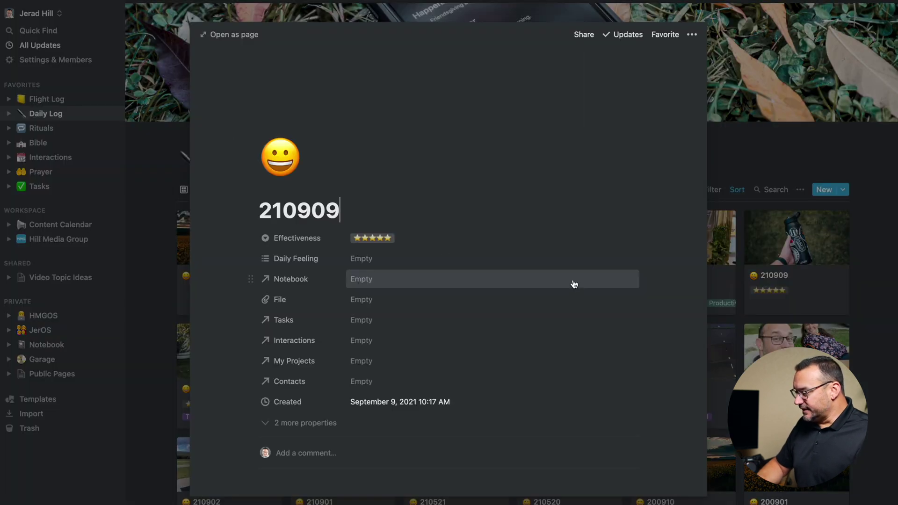
scroll(545, 321, down, 2)
scroll(545, 323, down, 5)
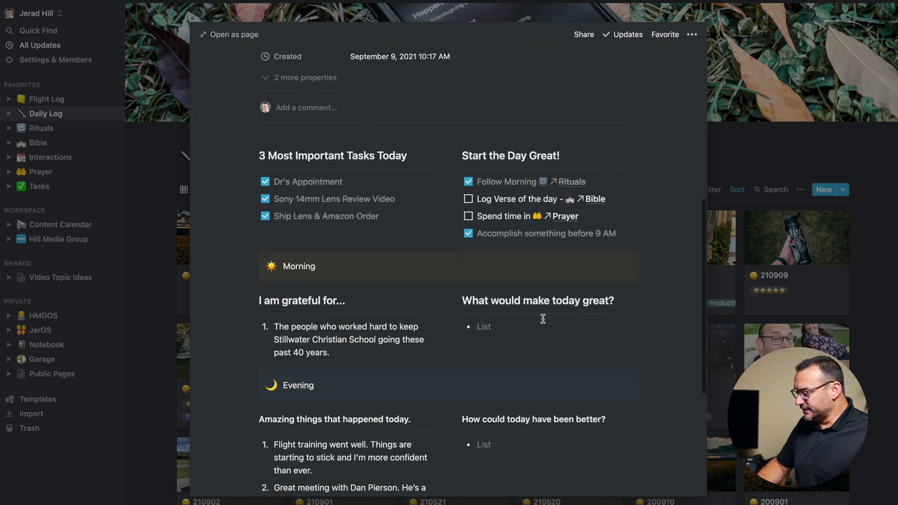
scroll(544, 323, up, 10)
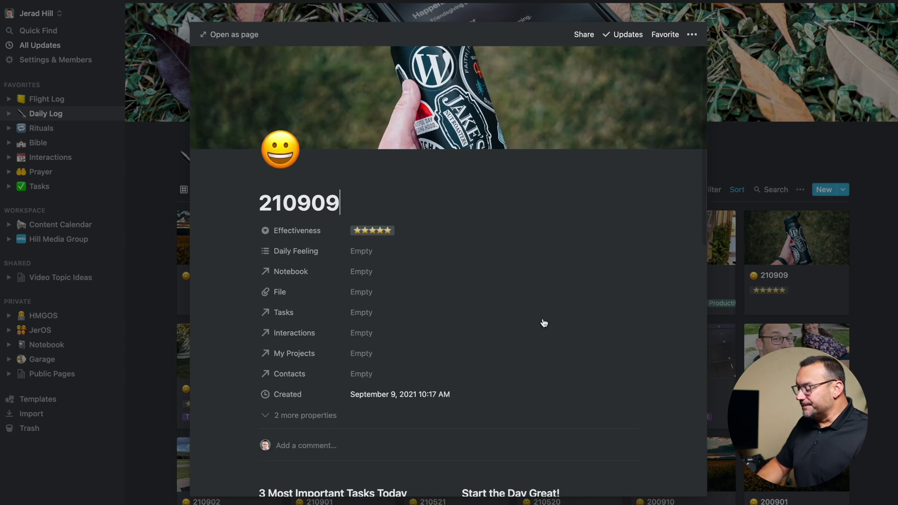
scroll(544, 323, up, 2)
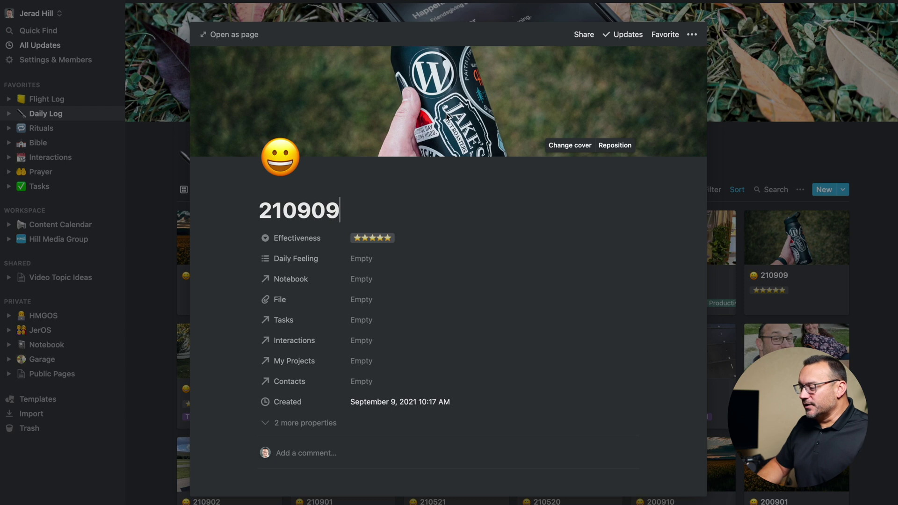
scroll(466, 196, down, 4)
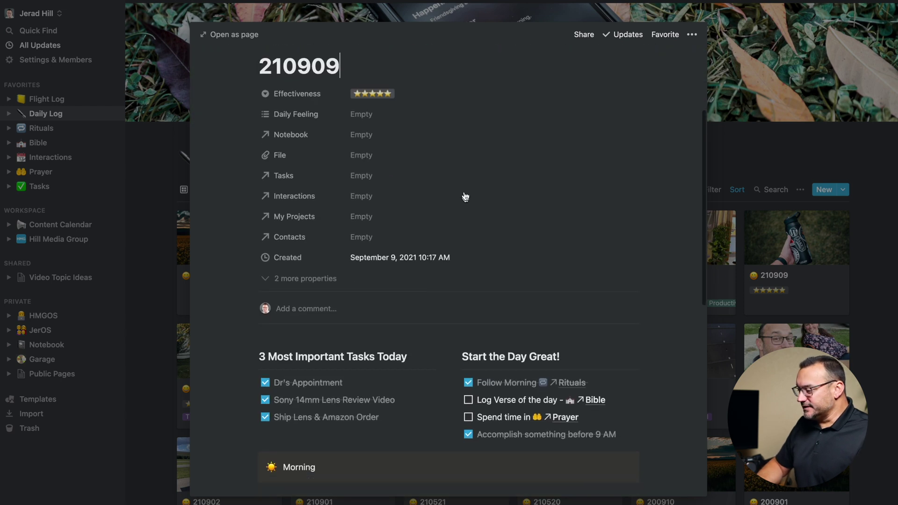
scroll(482, 163, down, 3)
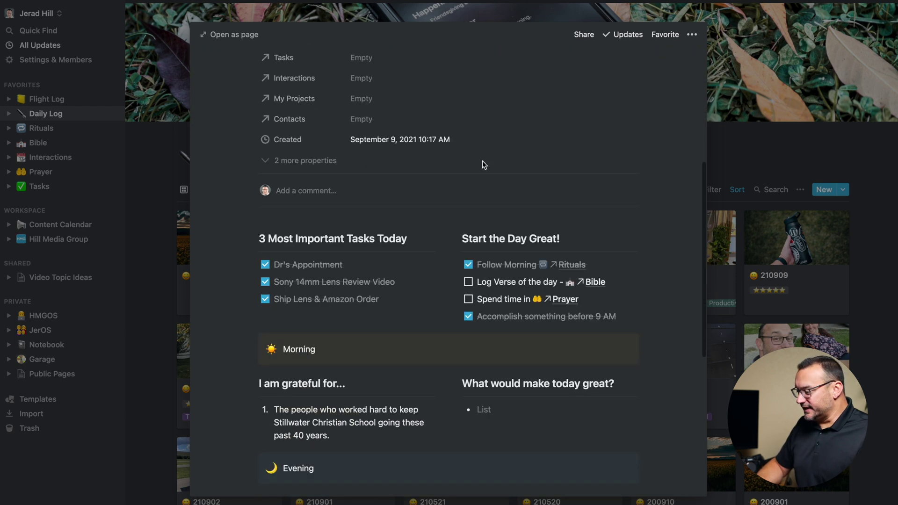
scroll(485, 164, down, 3)
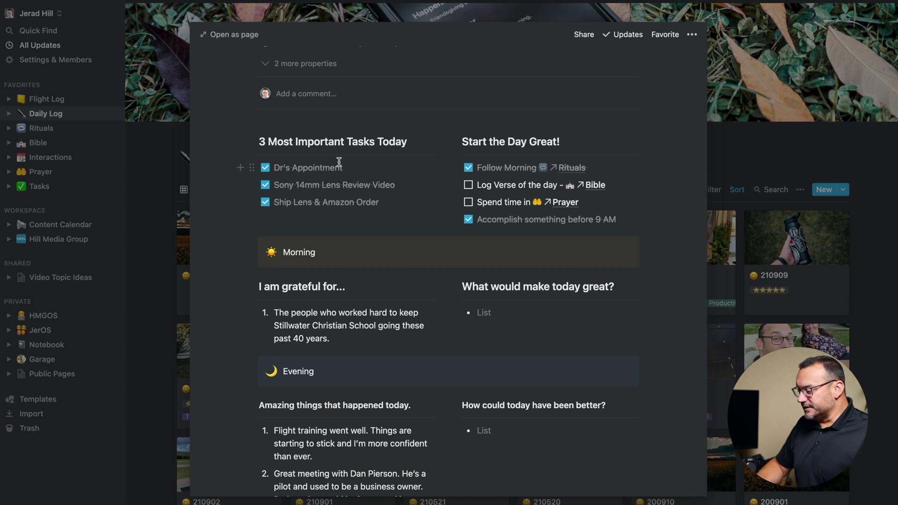
scroll(329, 202, down, 3)
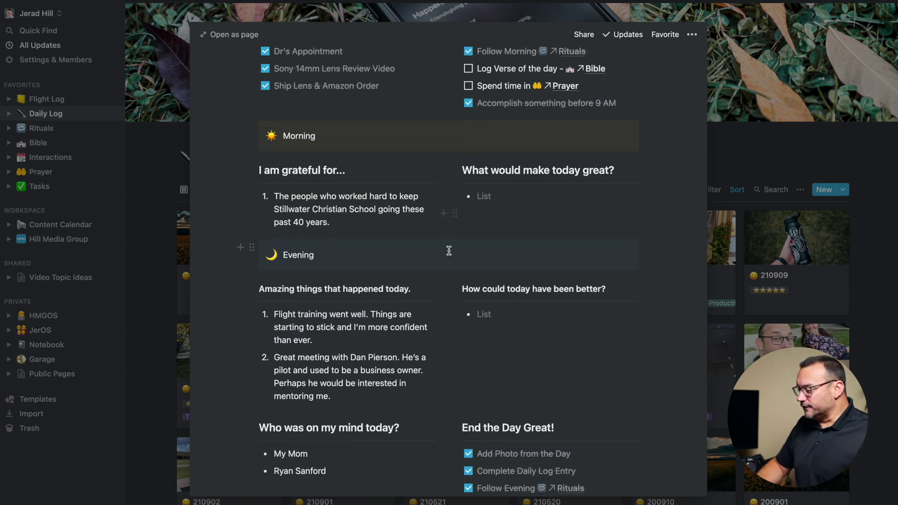
scroll(449, 251, down, 1)
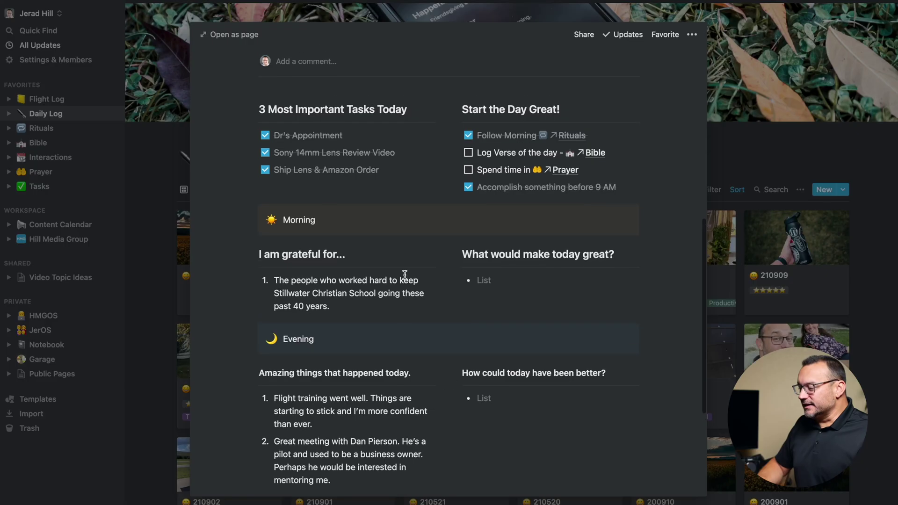
scroll(405, 274, up, 5)
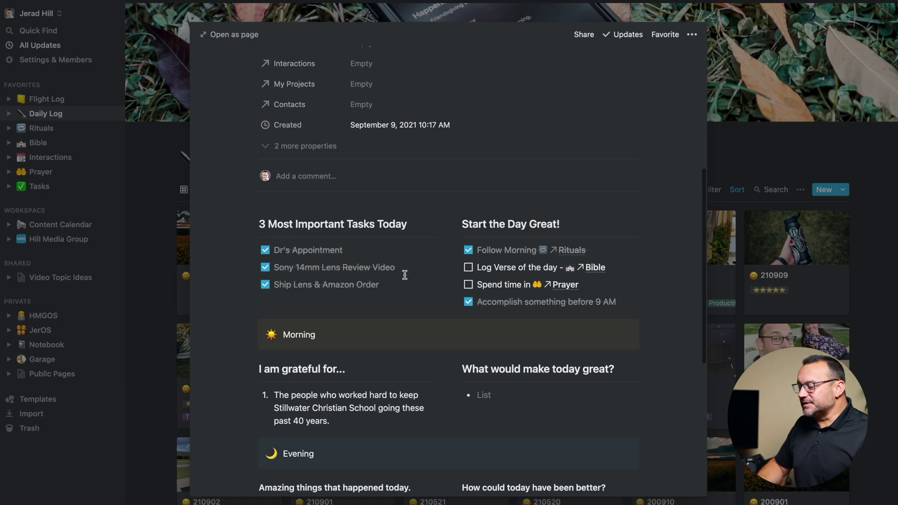
scroll(404, 275, down, 1)
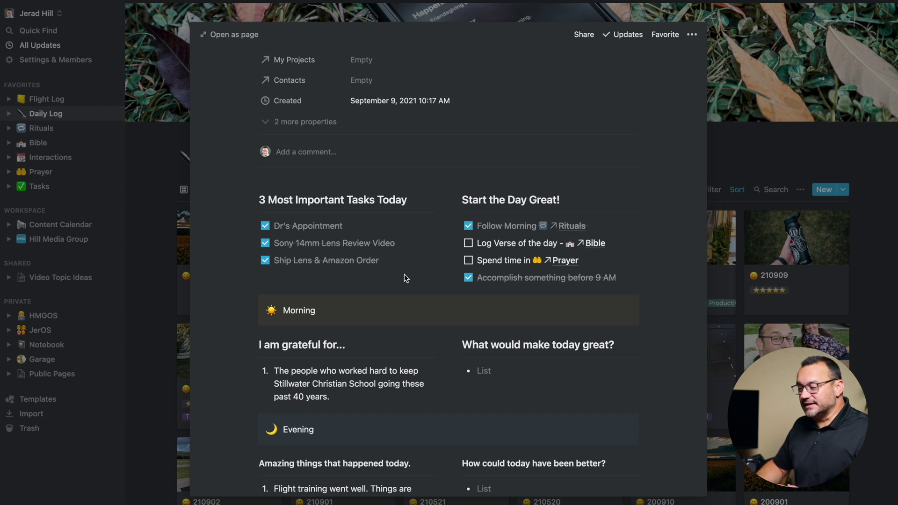
scroll(404, 278, up, 8)
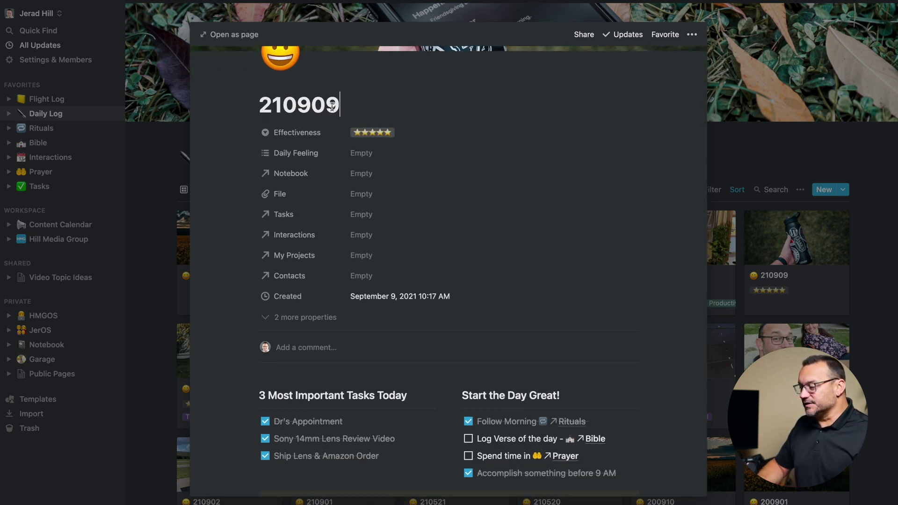
scroll(419, 306, down, 3)
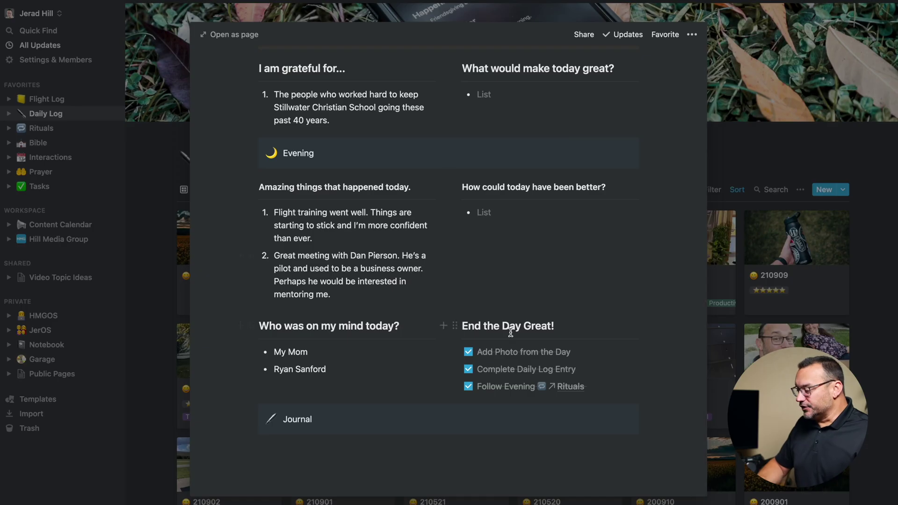
click(738, 212)
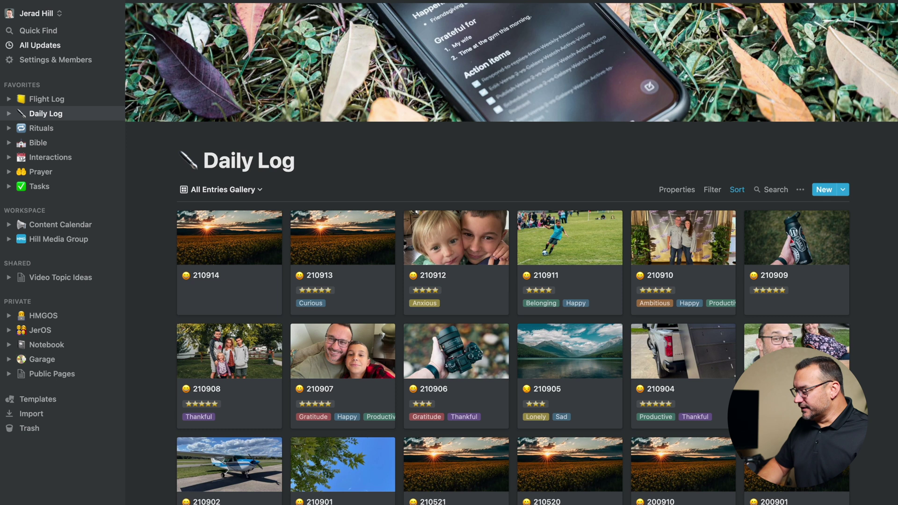
click(222, 350)
scroll(222, 349, down, 10)
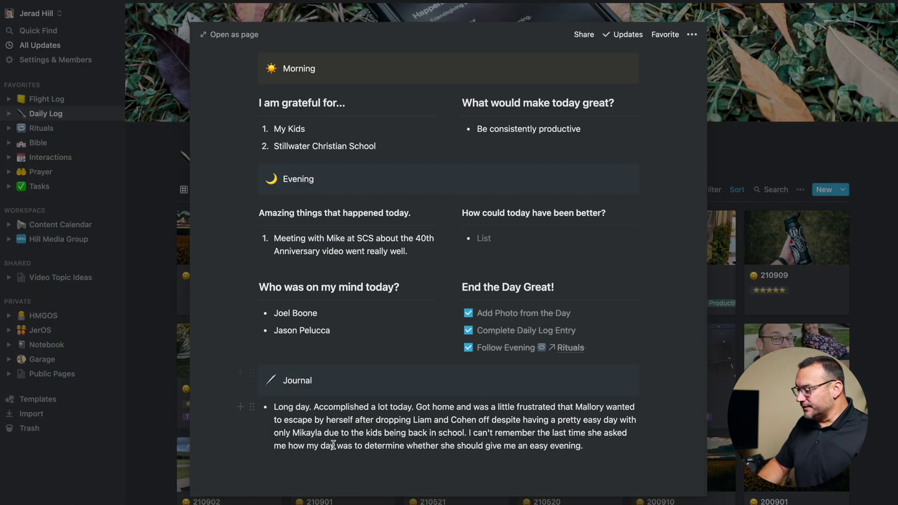
scroll(344, 419, up, 5)
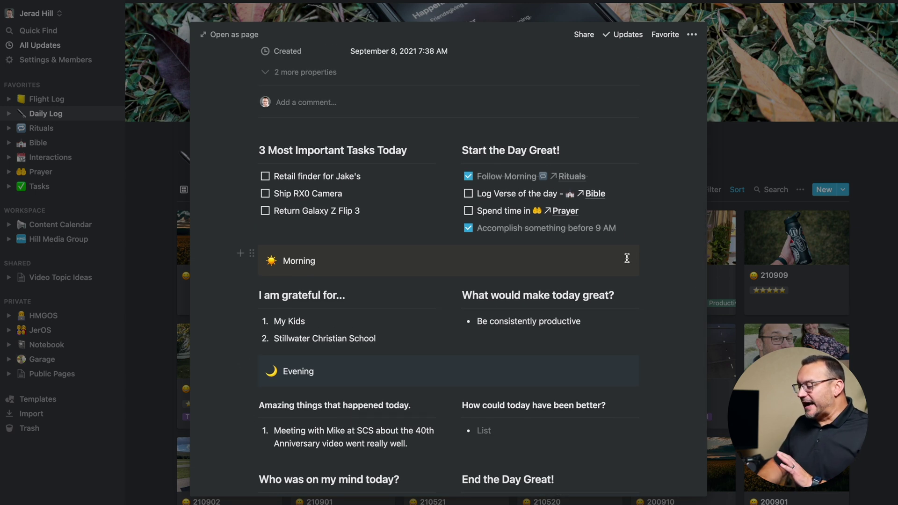
click(767, 168)
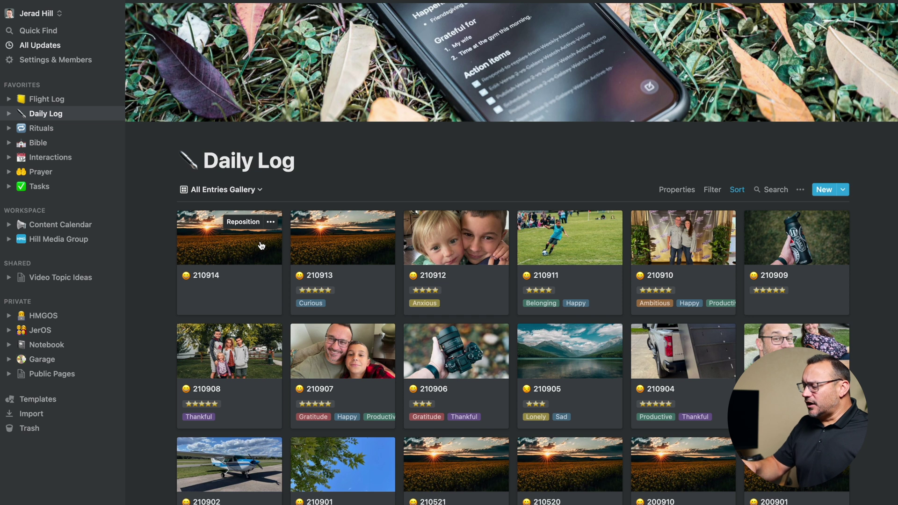
Step: Switch the Daily Log from All Entries Gallery to the Feelings Calendar view
click(228, 191)
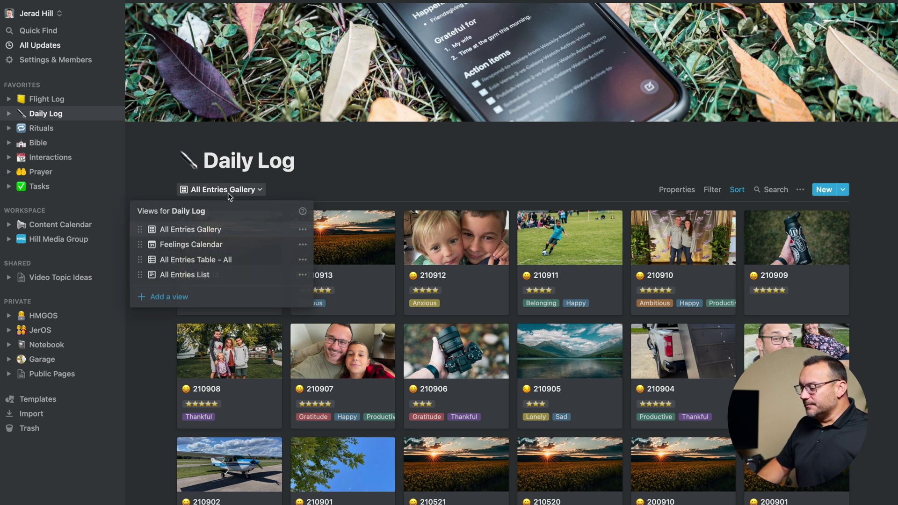
click(206, 246)
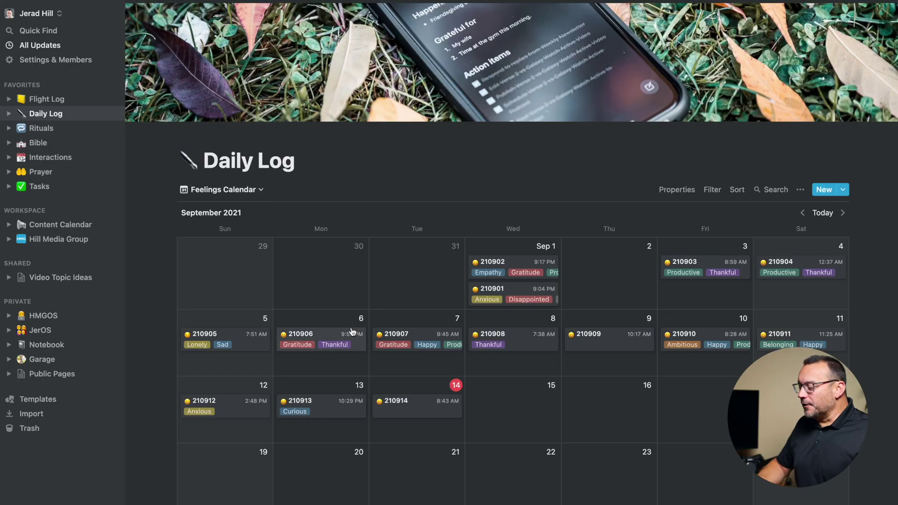
Step: Switch to the All Entries Table - All view, then back to All Entries Gallery
click(232, 191)
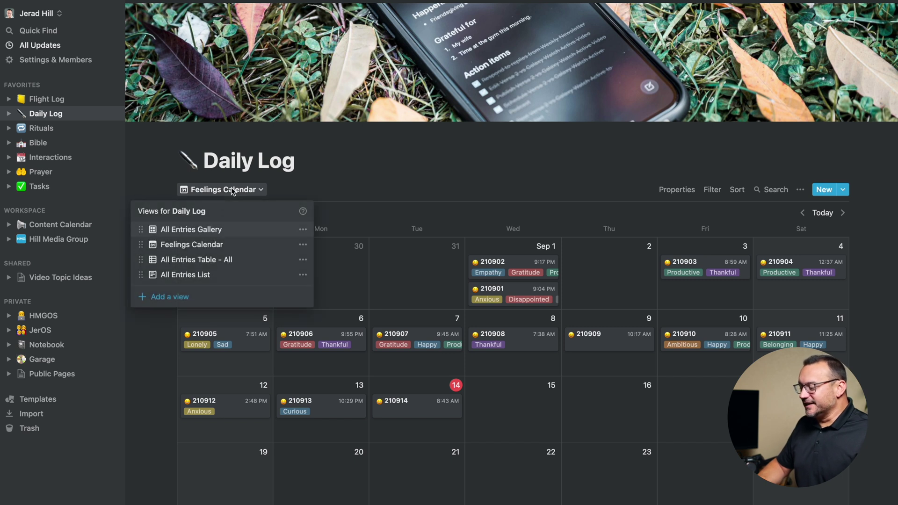
click(197, 261)
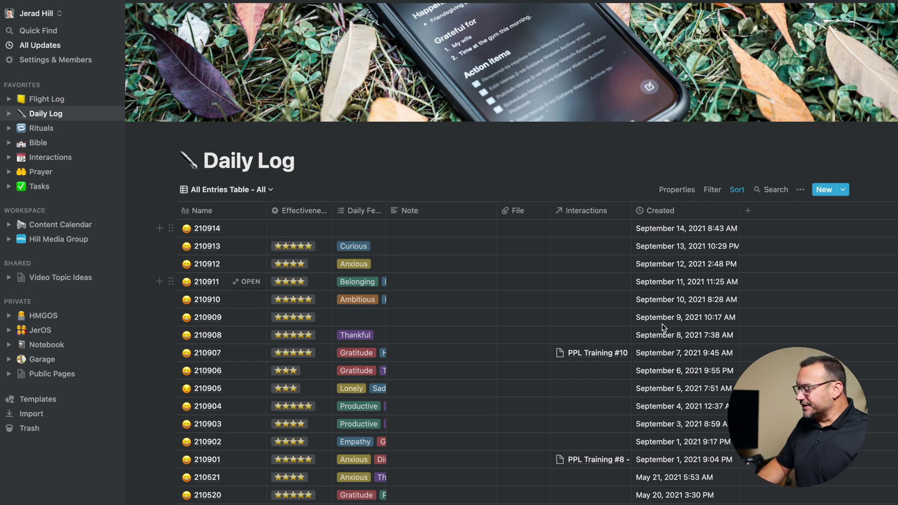
click(245, 191)
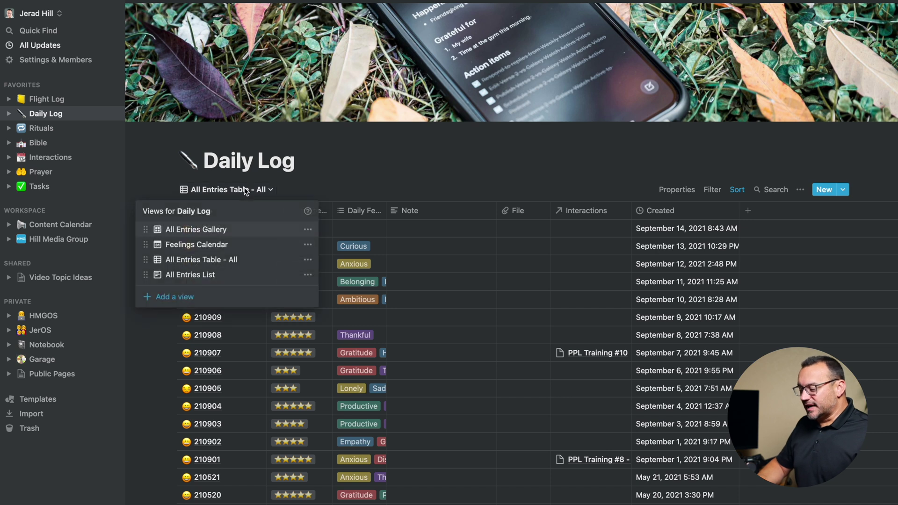
click(202, 230)
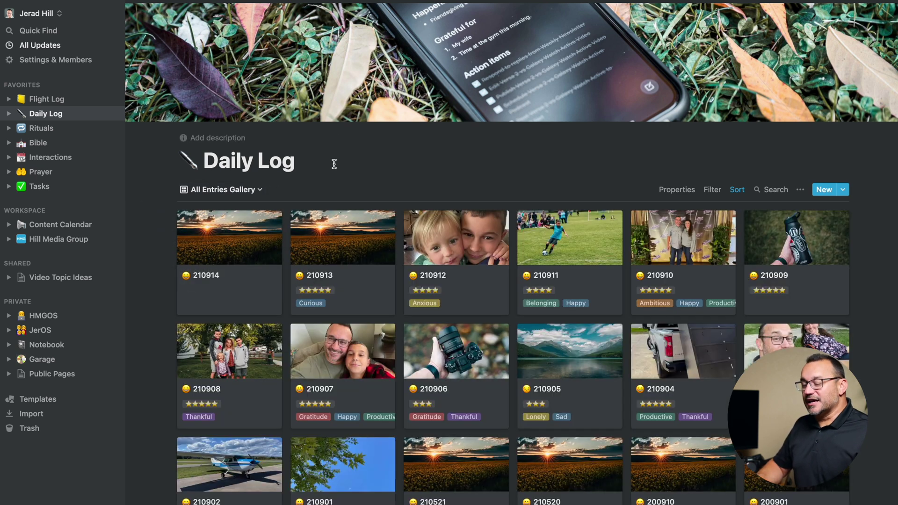